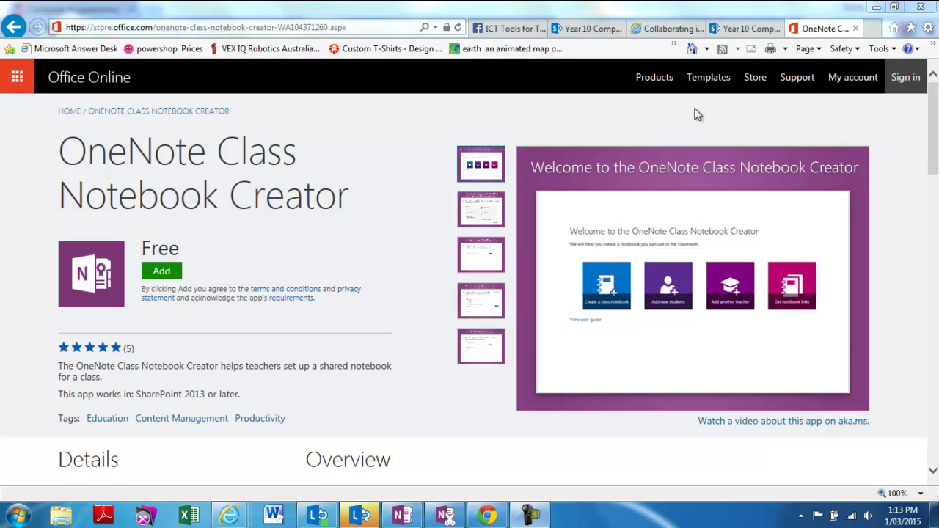
Switch to the 'Collaborating in the classroom' onenoteforteachers video tab
left_click(671, 30)
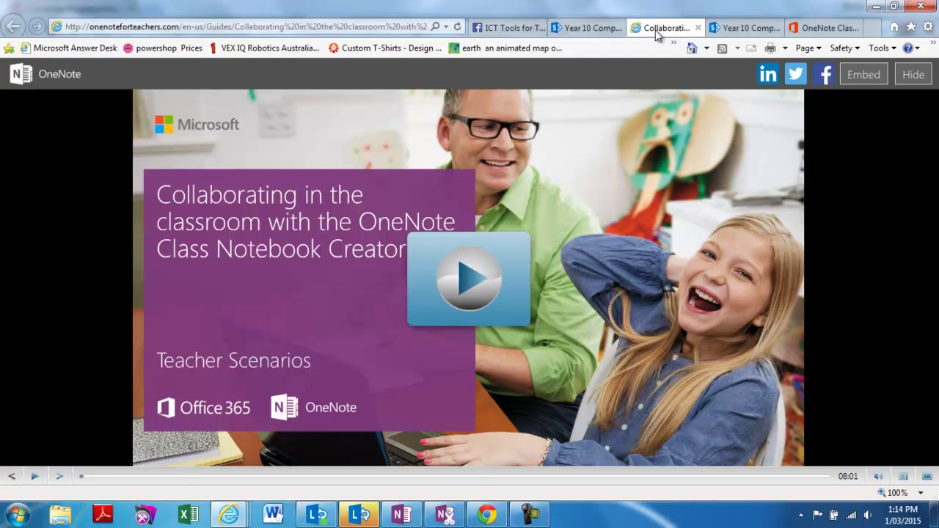
Return to the Year 10 Computer Programming site tab and scroll down to its navigation links
left_click(598, 29)
left_click_drag(933, 165, 937, 251)
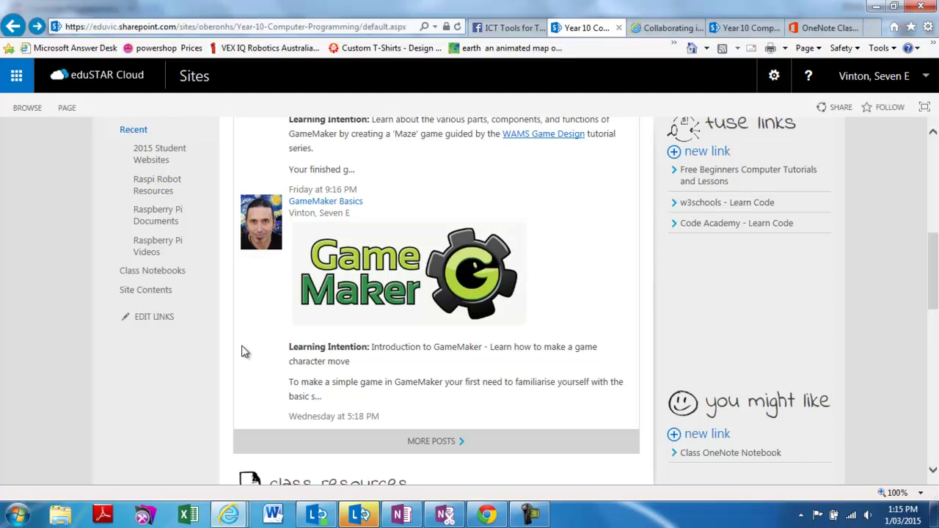
Launch the OneNote Class Notebook Creator app tile from the class site's Site Contents
left_click(151, 297)
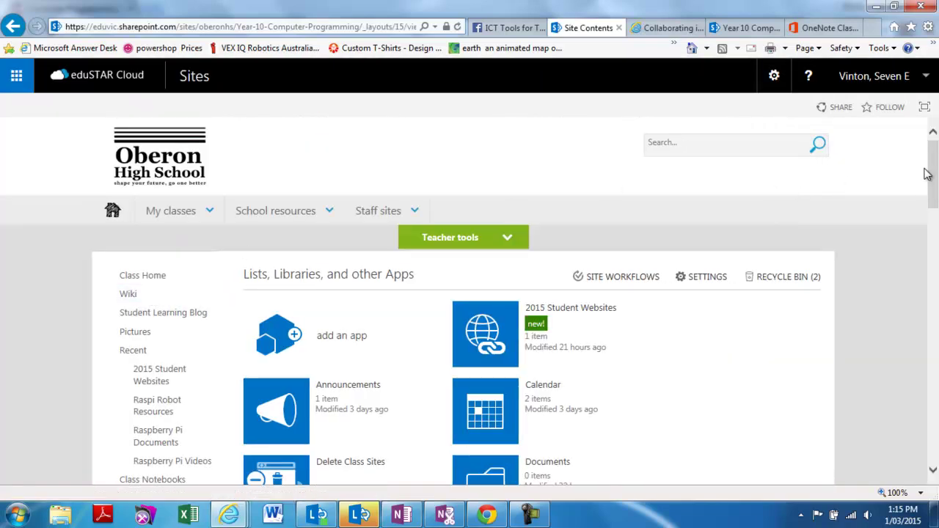
left_click_drag(935, 173, 935, 277)
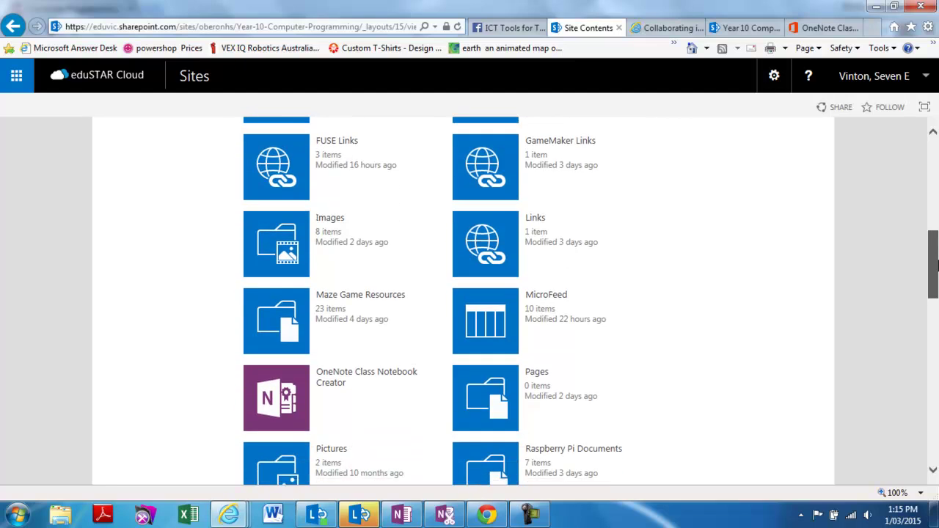
left_click(275, 337)
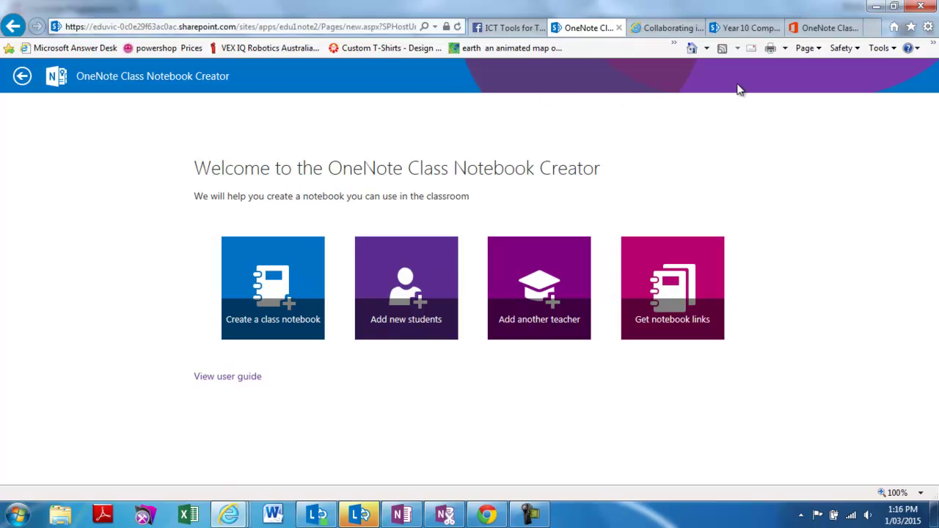
Switch back to the Year 10 Computer Programming site and scroll through its page
left_click(742, 28)
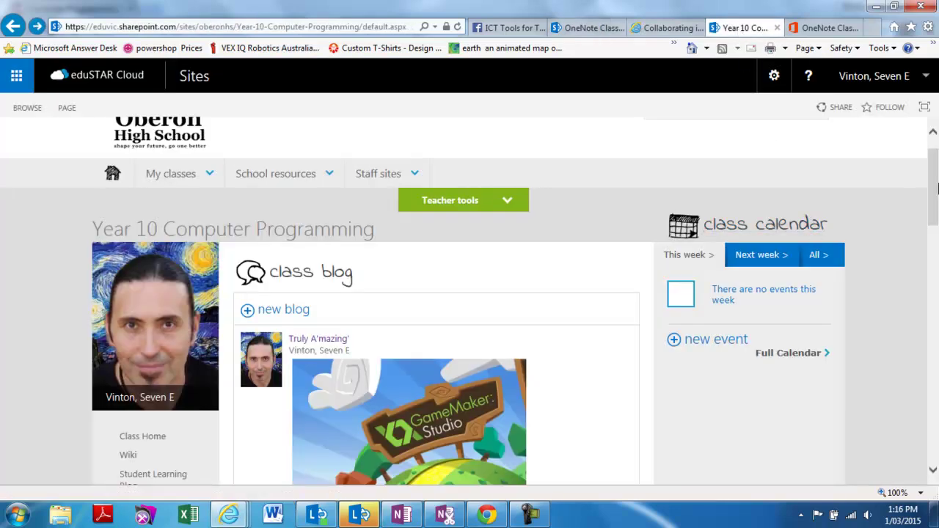
scroll(935, 206, "down", 1)
left_click_drag(935, 205, 937, 206)
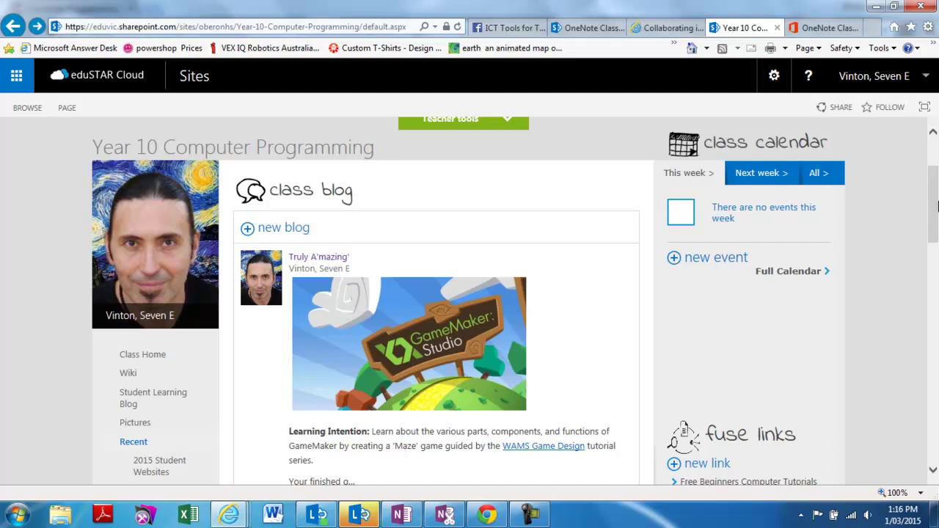
left_click_drag(936, 197, 937, 281)
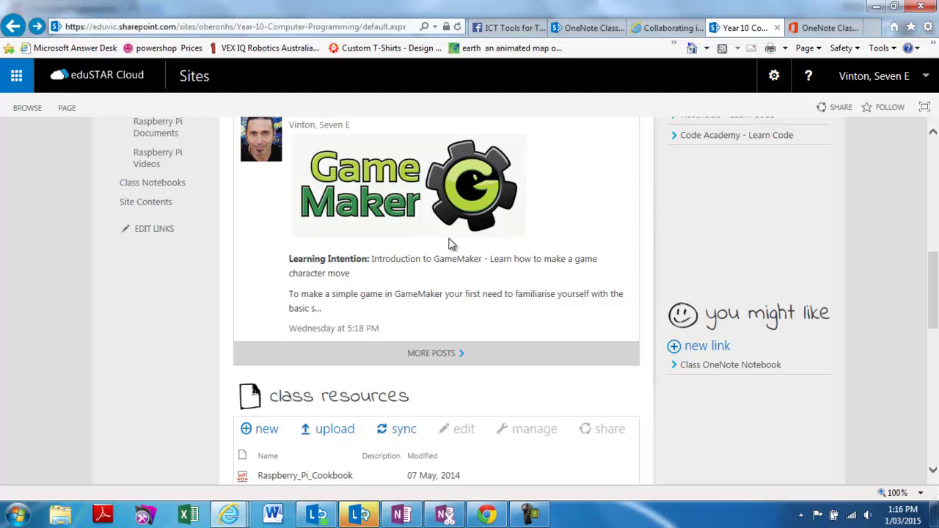
mouse_move(937, 278)
left_mouse_down()
mouse_move(937, 222)
mouse_move(936, 233)
left_mouse_up()
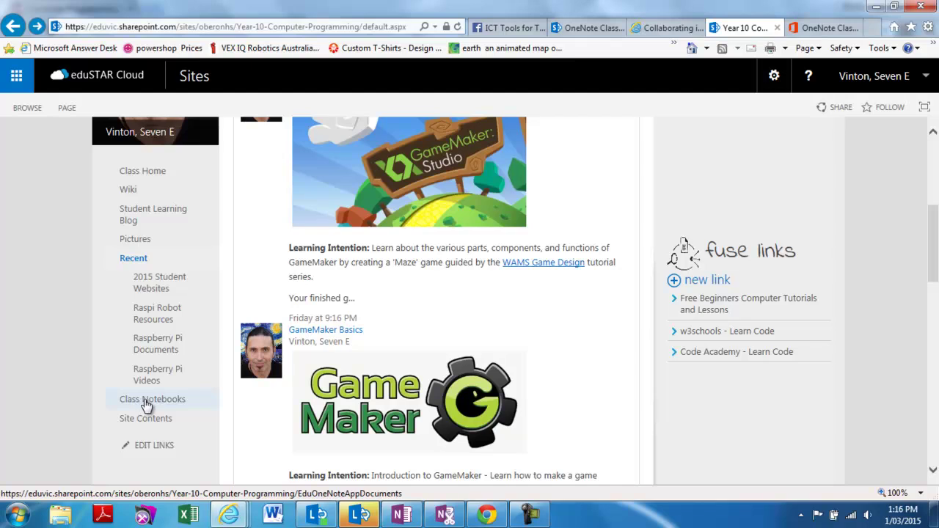
View the Class Notebooks library, then return to the class home page and scroll down
left_click(153, 404)
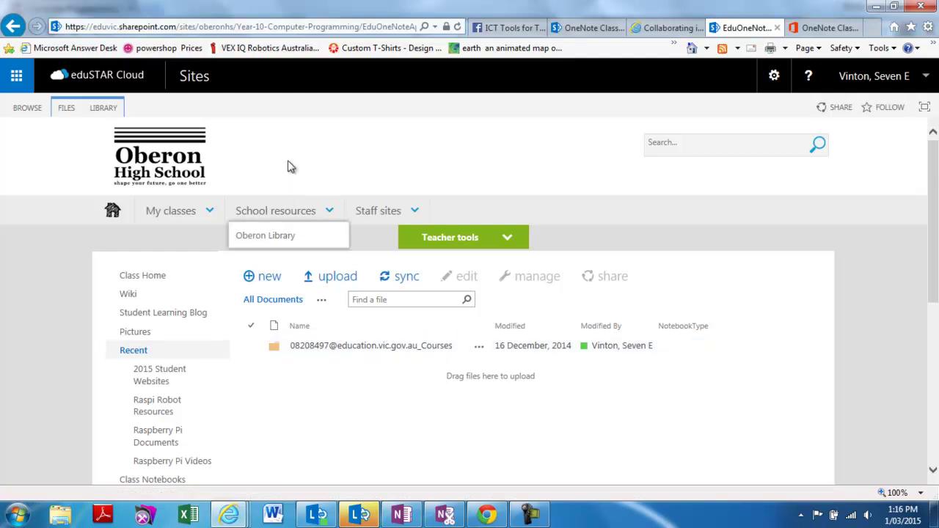
left_click(13, 26)
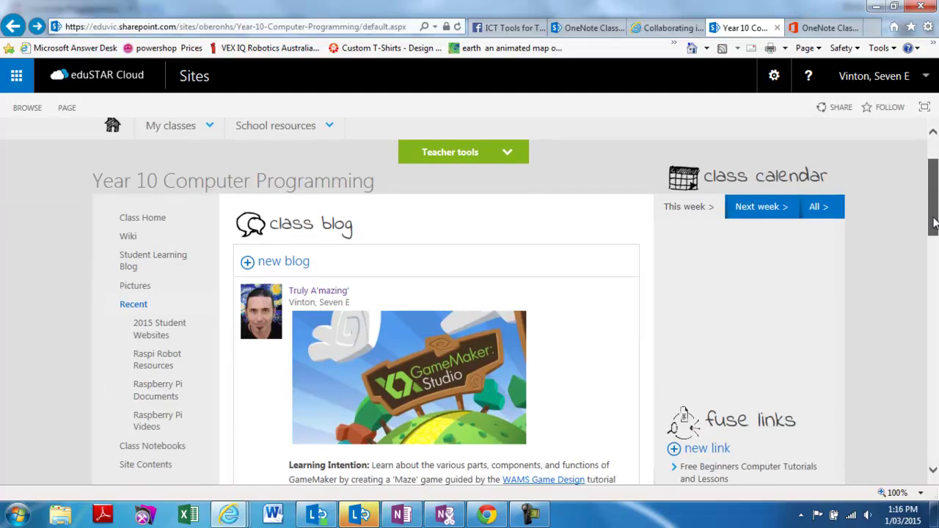
left_click_drag(933, 203, 932, 325)
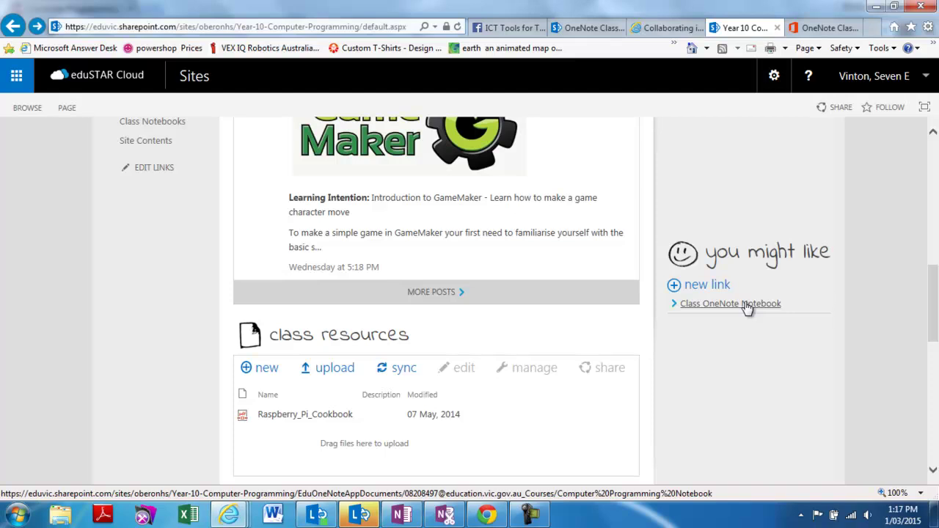
Open the 'Class OneNote Notebook' link under 'you might like'
left_click(746, 306)
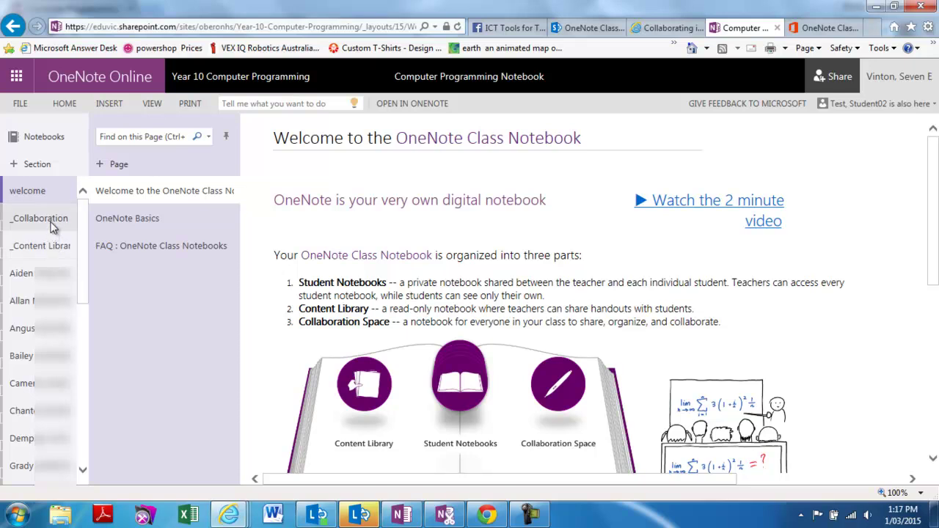
Browse _Collaboration, open the Content Library's GameMaker - A'Mazing Challenge page, and show the View tab
left_click(51, 227)
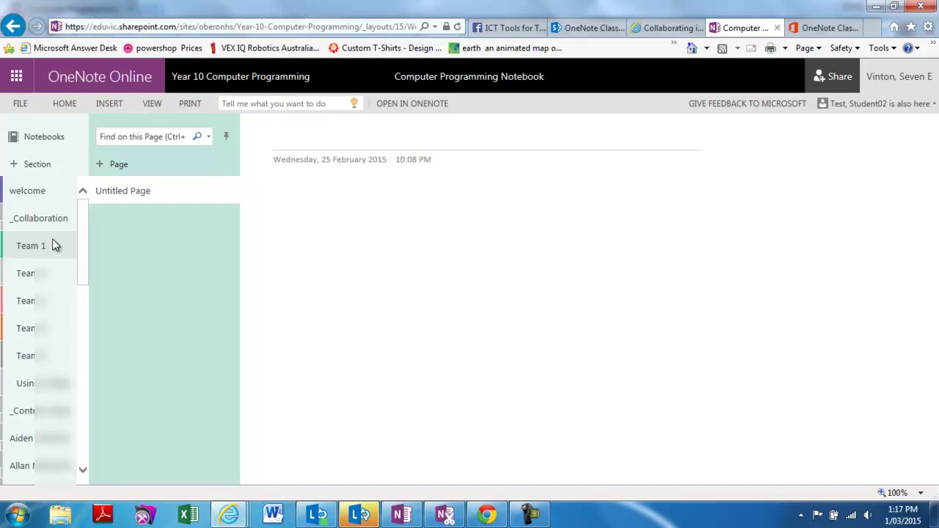
mouse_move(82, 245)
left_mouse_down()
mouse_move(83, 276)
mouse_move(81, 245)
left_mouse_up()
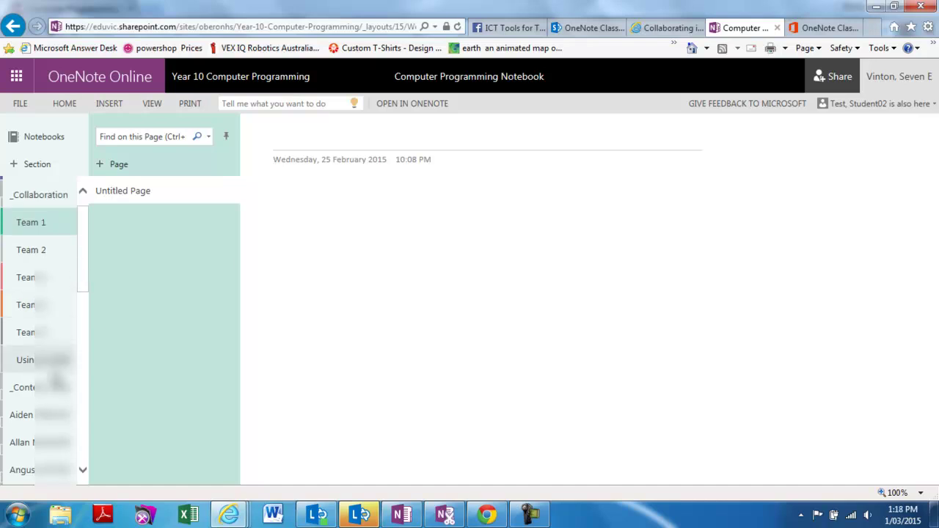
left_click(55, 396)
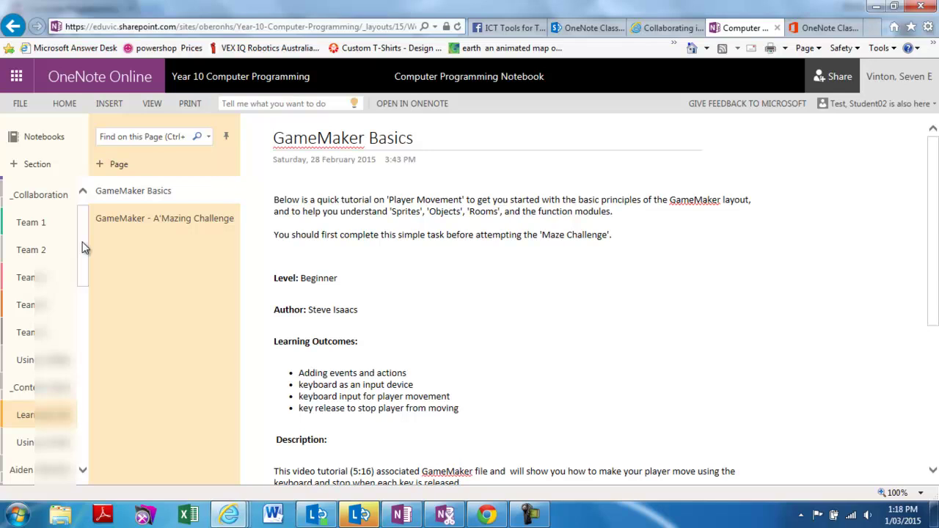
left_click(145, 217)
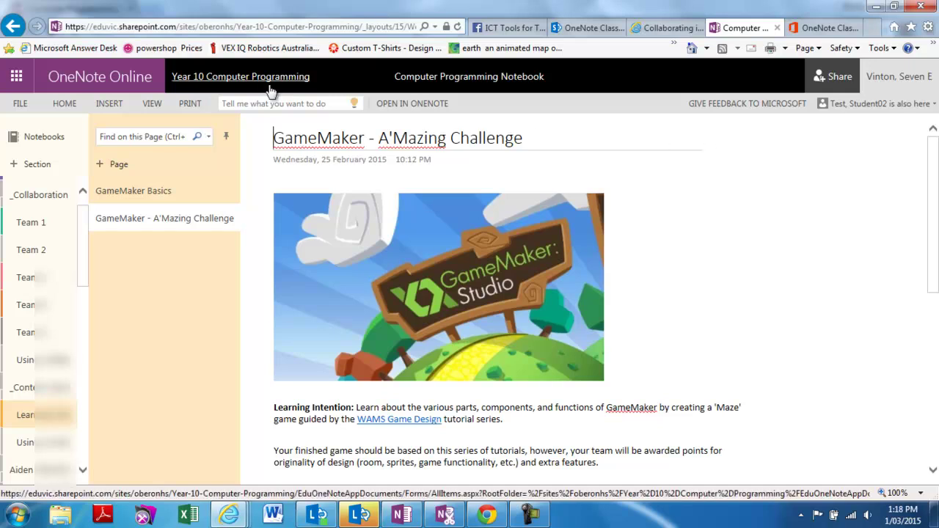
left_click(152, 104)
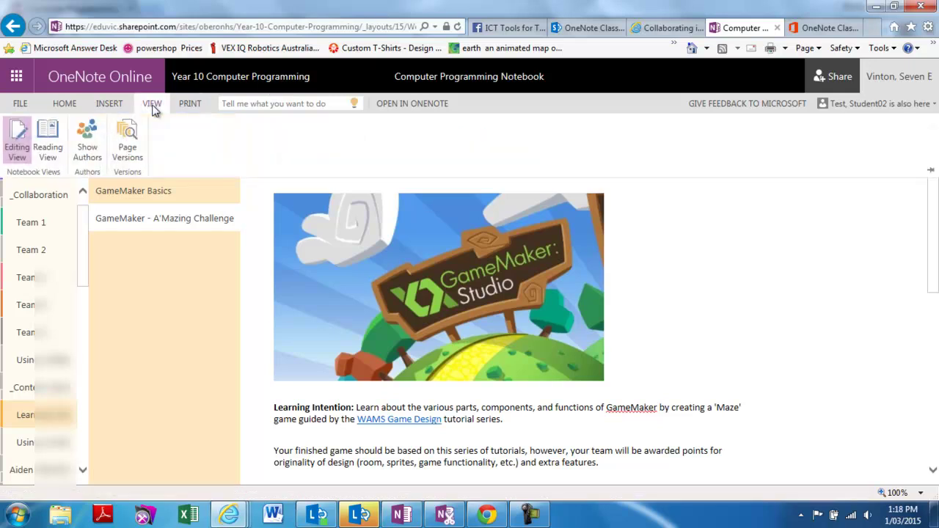
Turn on Show Authors and check who else is present via the 'is also here' indicator
left_click(88, 153)
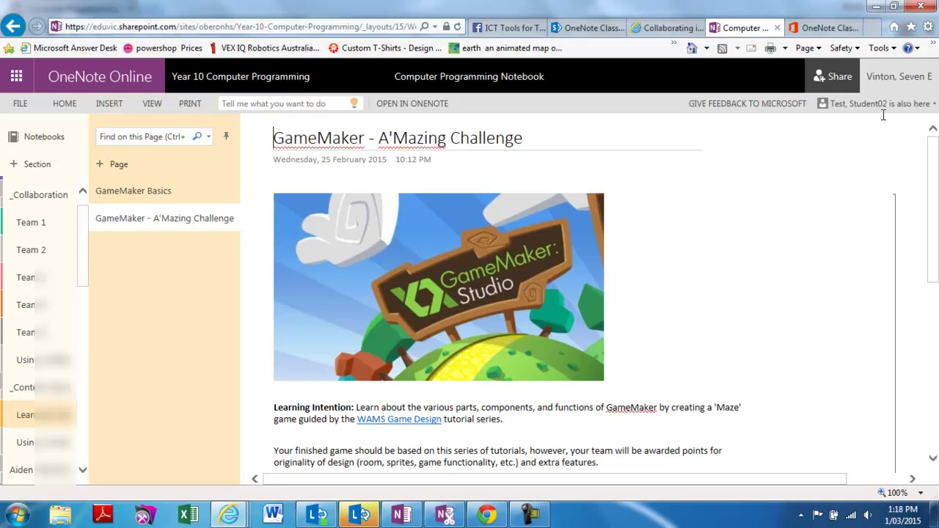
left_click(921, 107)
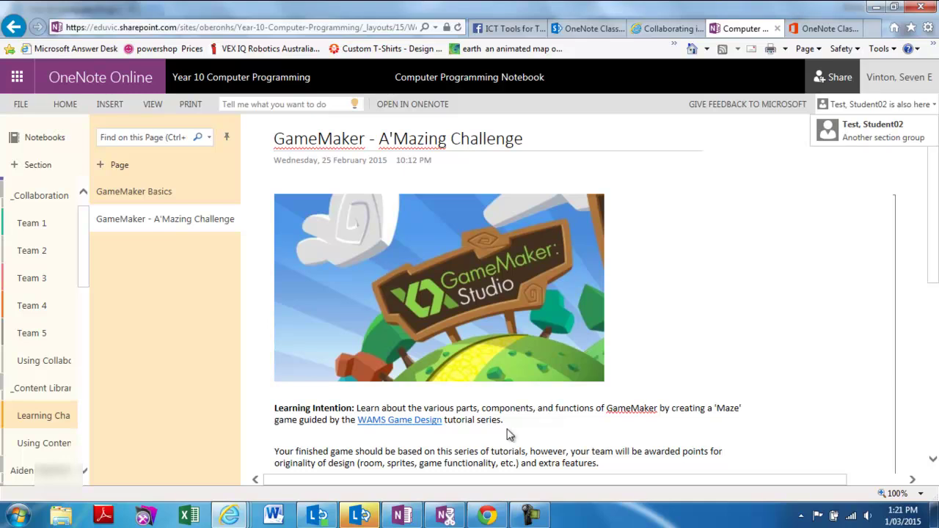
In Chrome, open the Class OneNote Notebook from the Year 10 site, go back, and open the Office 365 app launcher
left_click(487, 516)
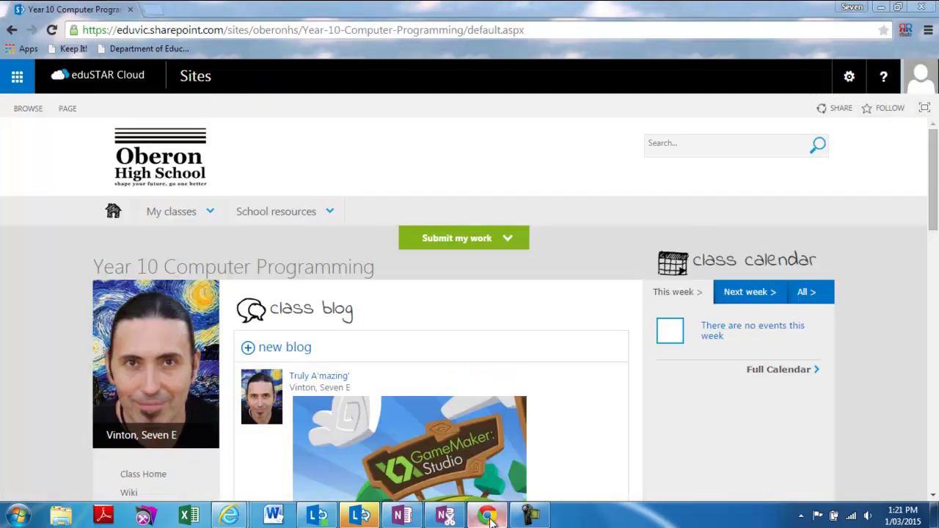
left_click_drag(932, 181, 930, 292)
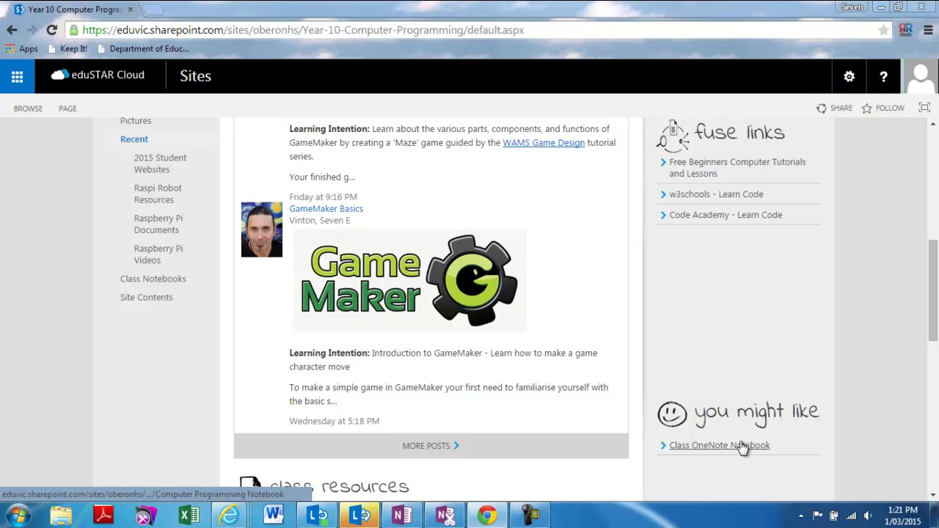
left_click(739, 452)
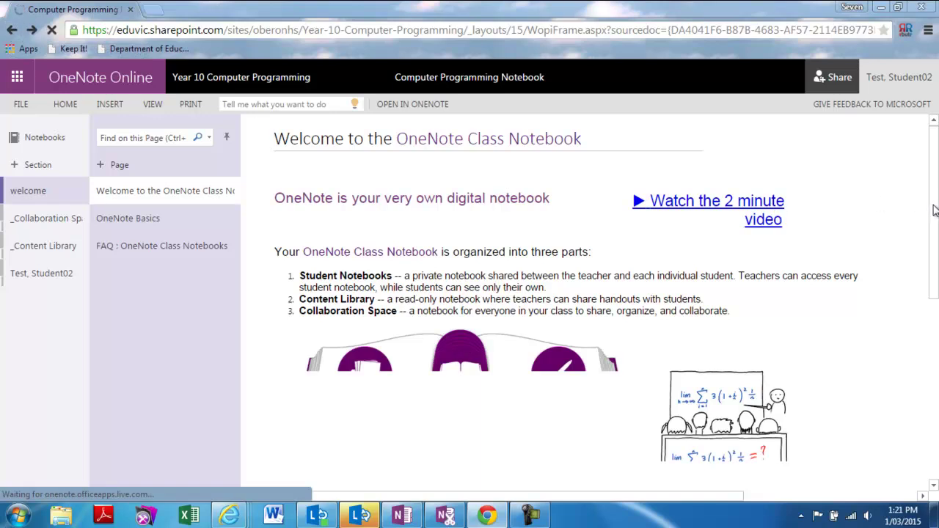
left_click(11, 29)
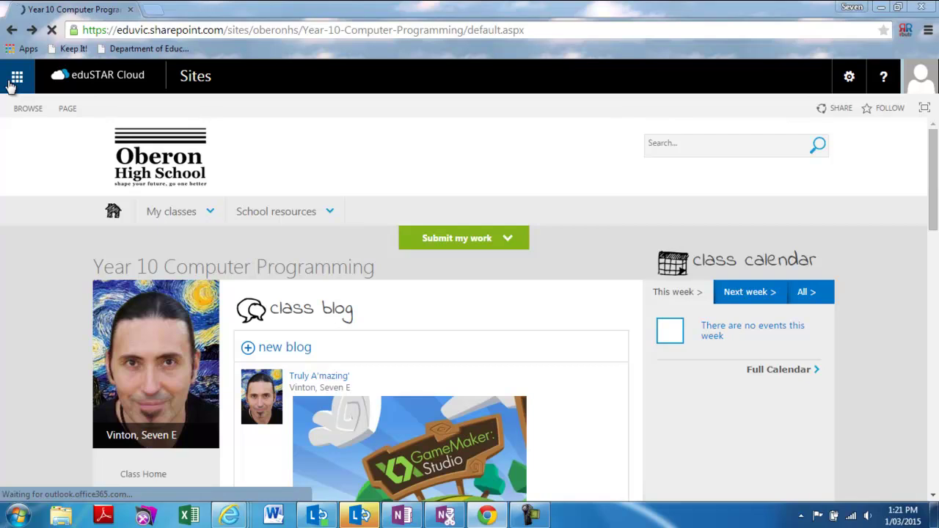
left_click(17, 76)
Open the Computer Programming Notebook from OneDrive's Shared with me list
left_click(372, 174)
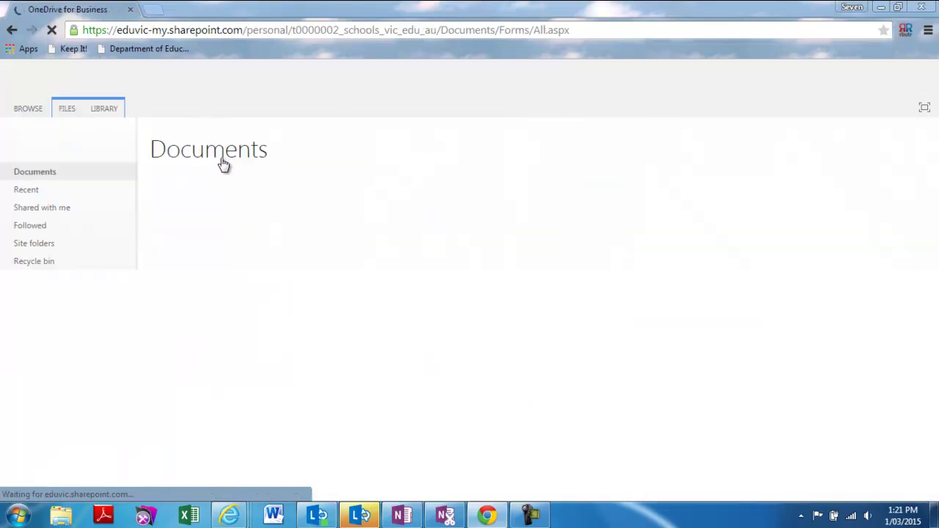
left_click(54, 212)
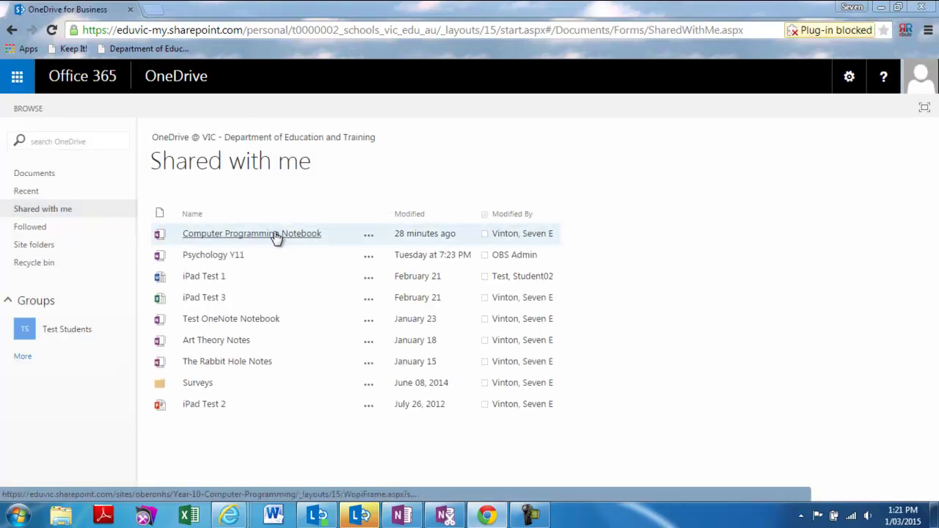
left_click(276, 234)
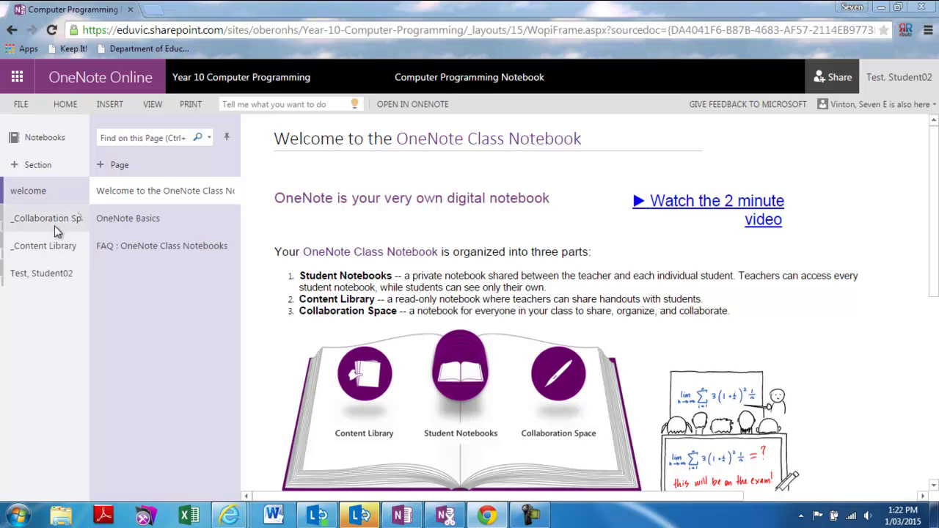
Expand the _Collaboration Space section group in the section list
left_click(27, 222)
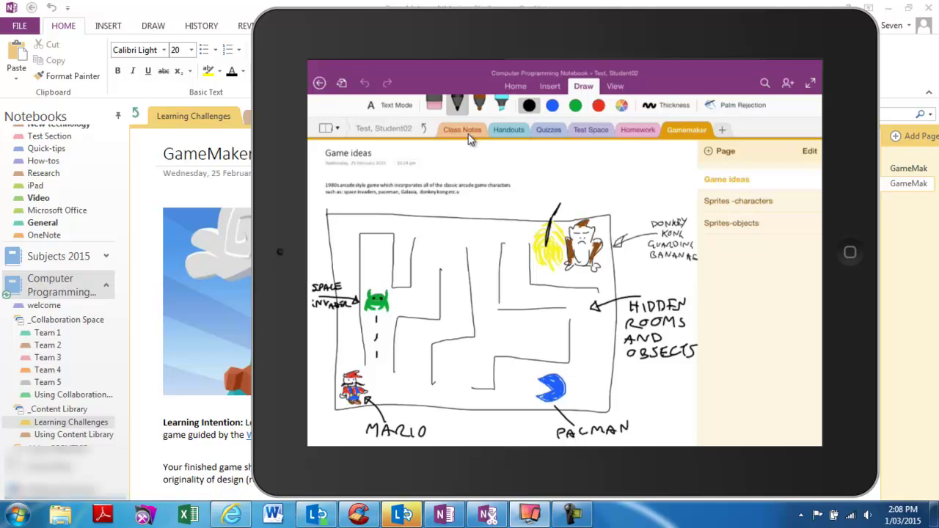
Go back to the notebook's top level and enter the _Collaboration Space section group on the iPad
left_click(420, 130)
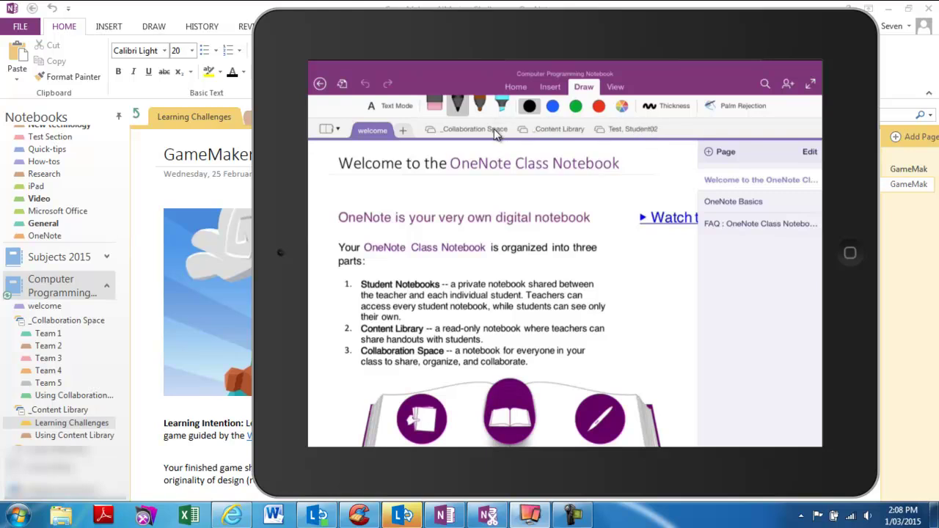
left_click(496, 131)
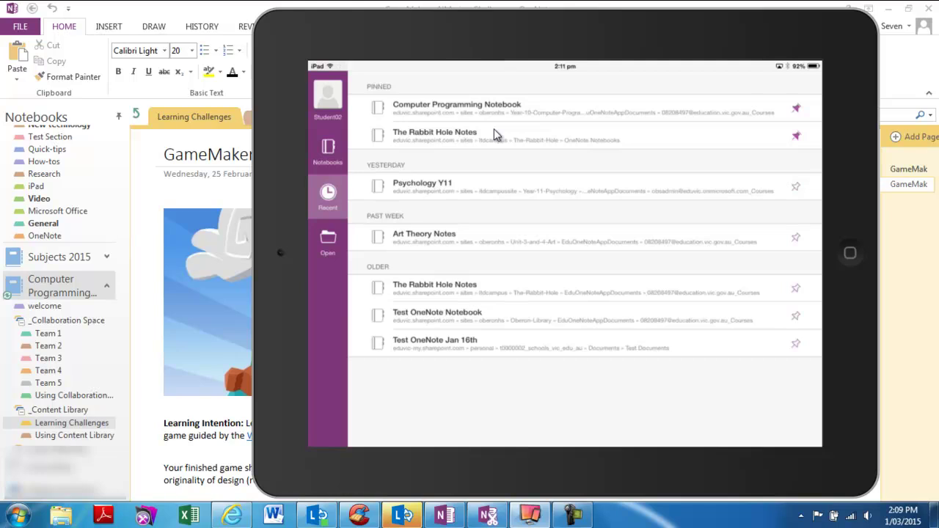
Open the Computer Programming Notebook from OneNote Online in the desktop OneNote app
left_click(243, 520)
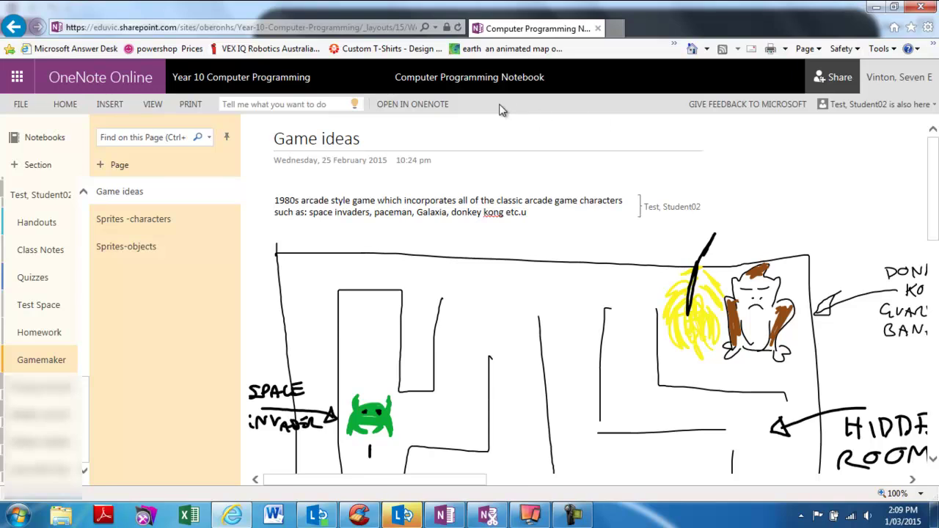
left_click(412, 107)
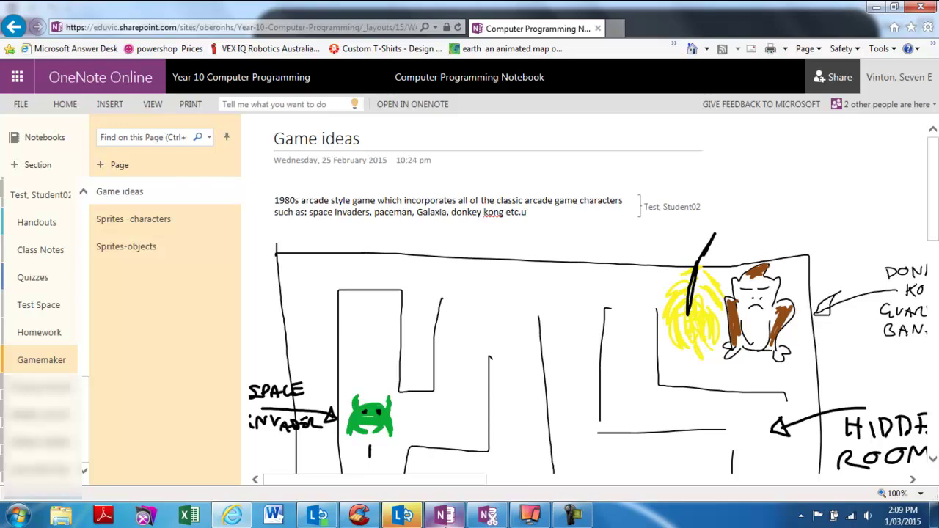
left_click(444, 516)
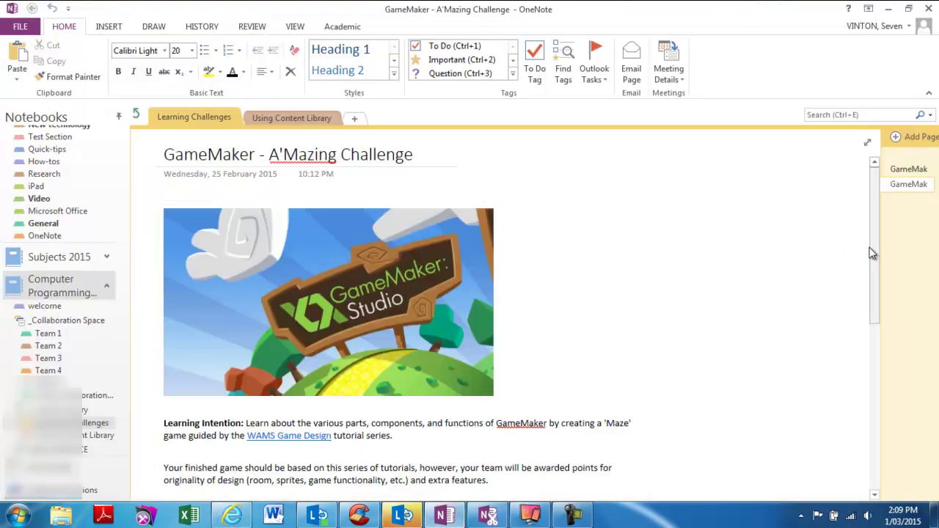
Show the INSERT ribbon commands beside the GameMaker 'A'Mazing Challenge' page in OneNote 2013
left_click_drag(872, 235, 873, 238)
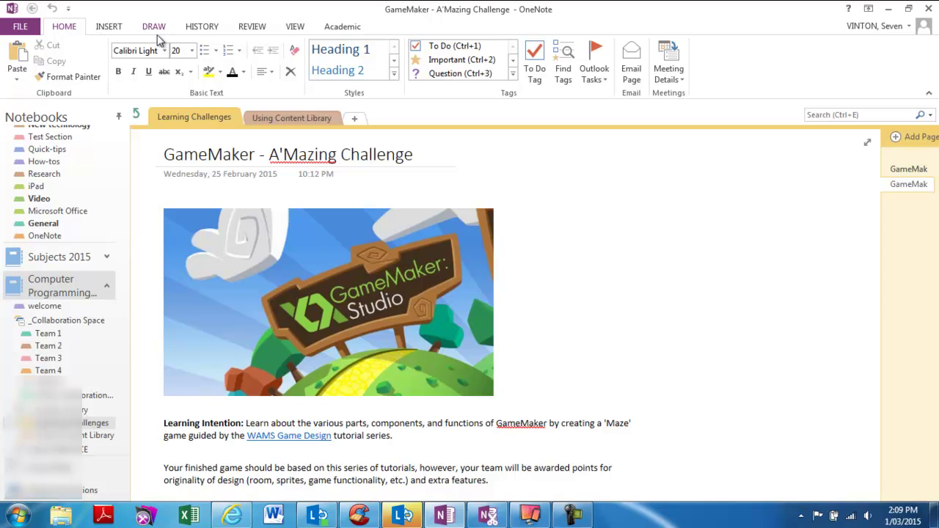
left_click(118, 32)
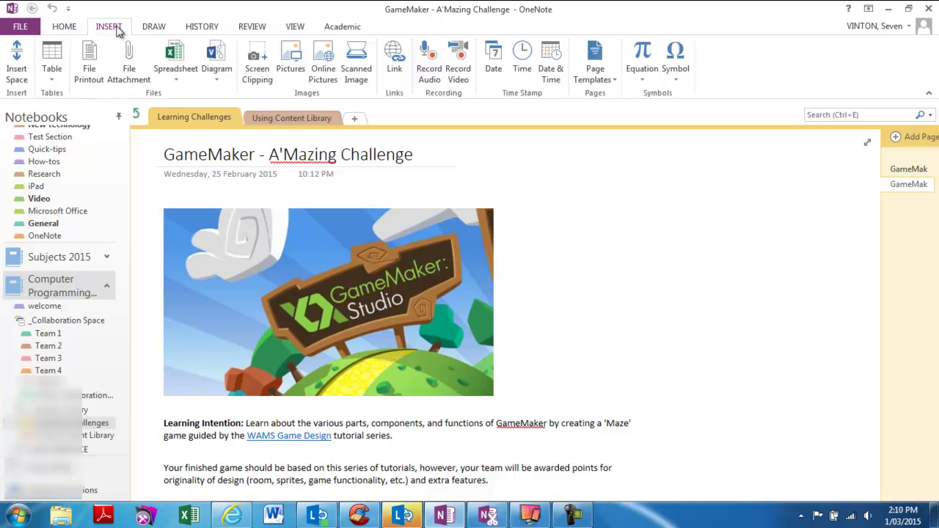